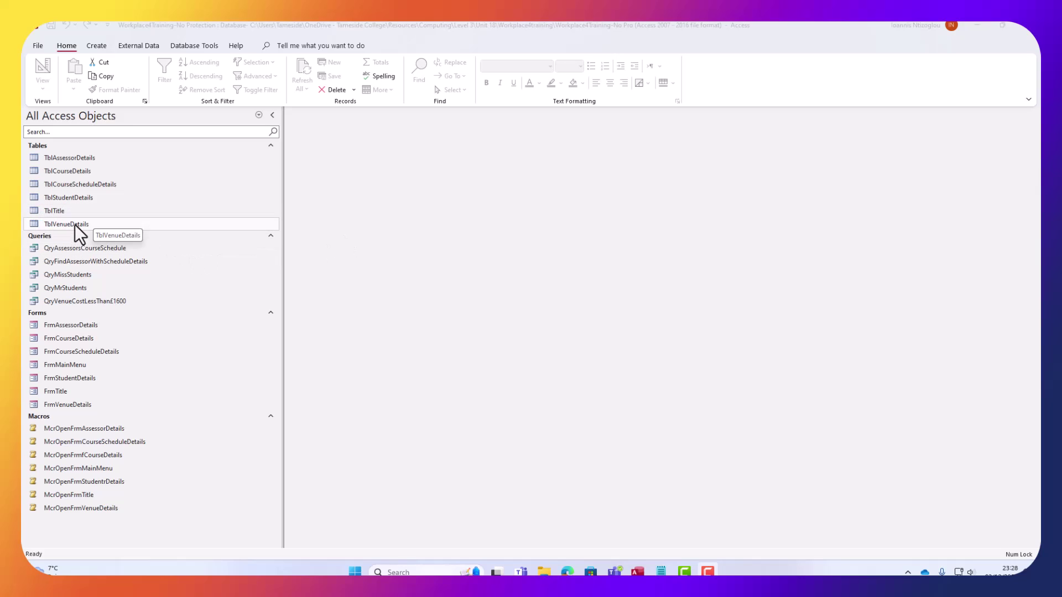
# - Open TblVenueDetails to view the five venue records and their costs
pyautogui.doubleClick(75, 225)
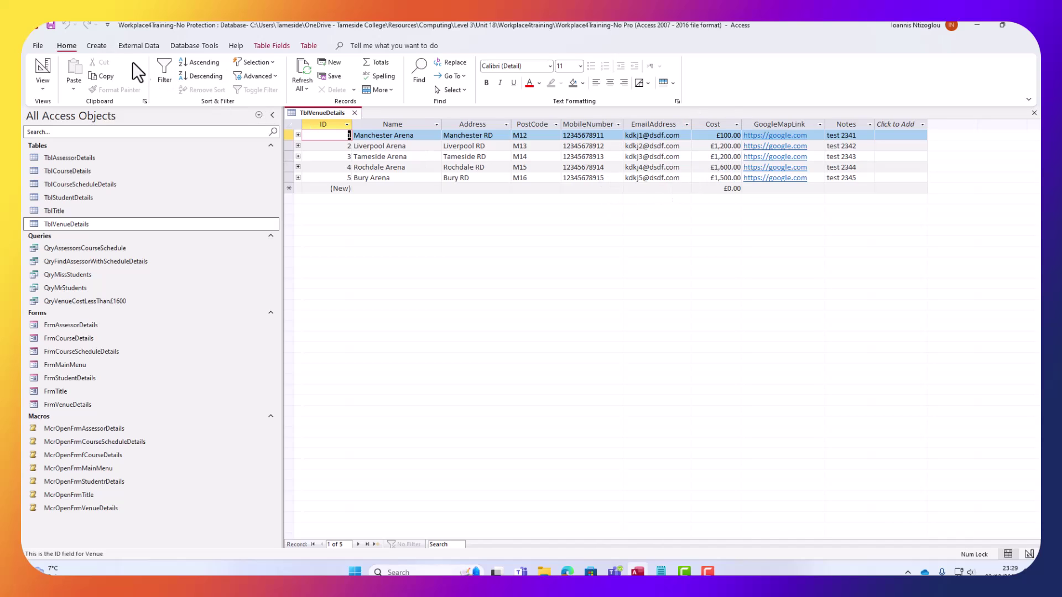
# - Create a new Update query in Design view with TblVenueDetails added and its field list enlarged
pyautogui.click(101, 48)
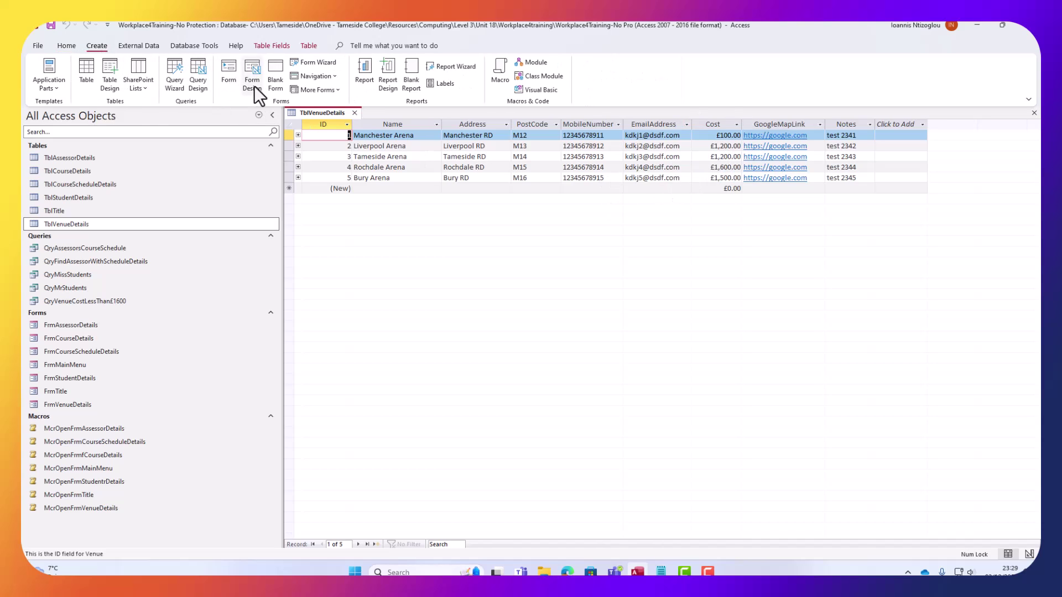
pyautogui.click(193, 85)
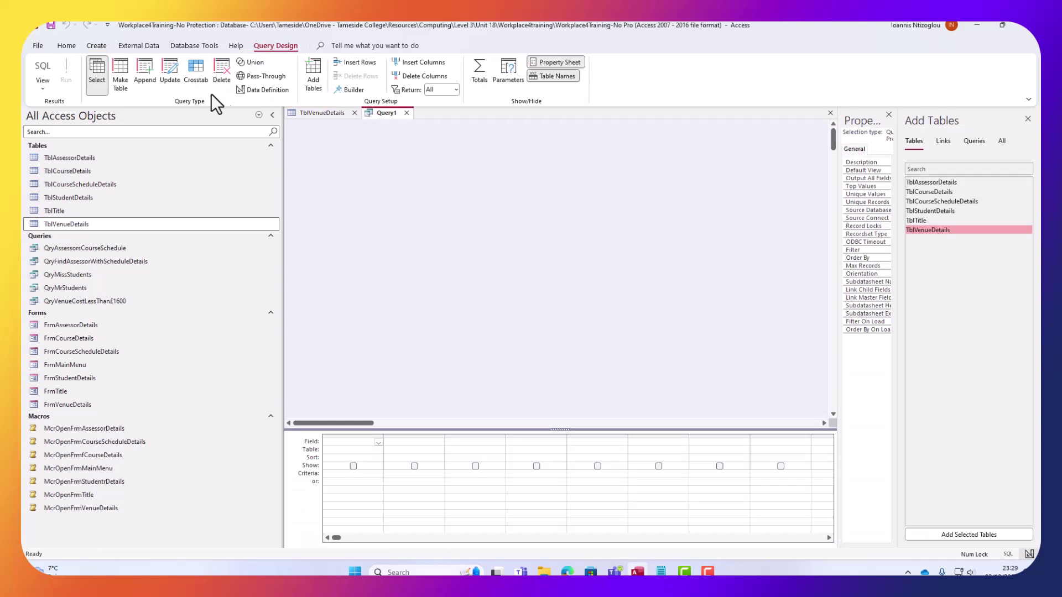
pyautogui.click(170, 80)
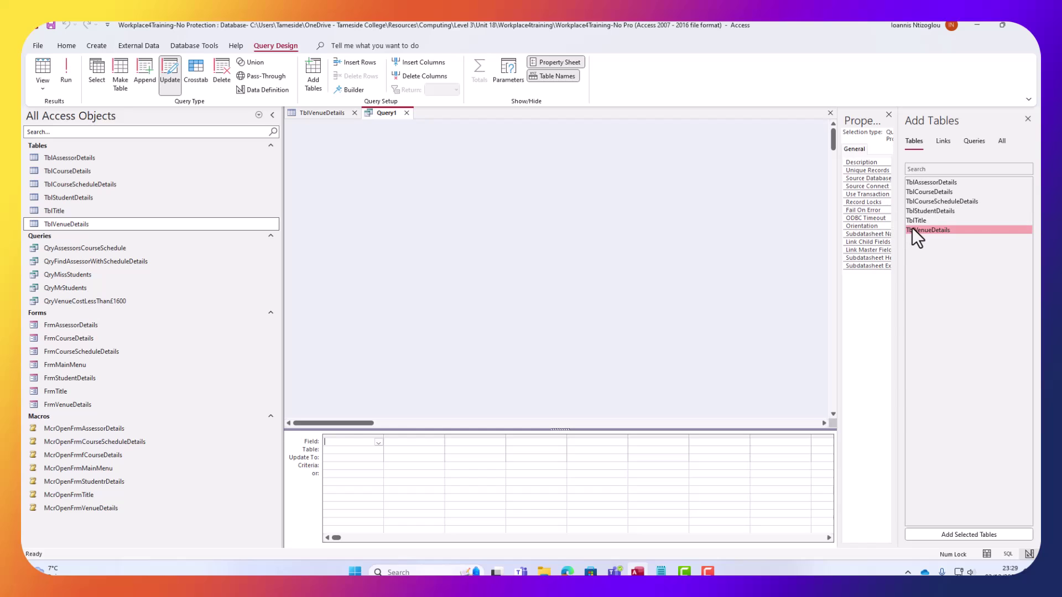
pyautogui.moveTo(912, 227); pyautogui.dragTo(514, 186)
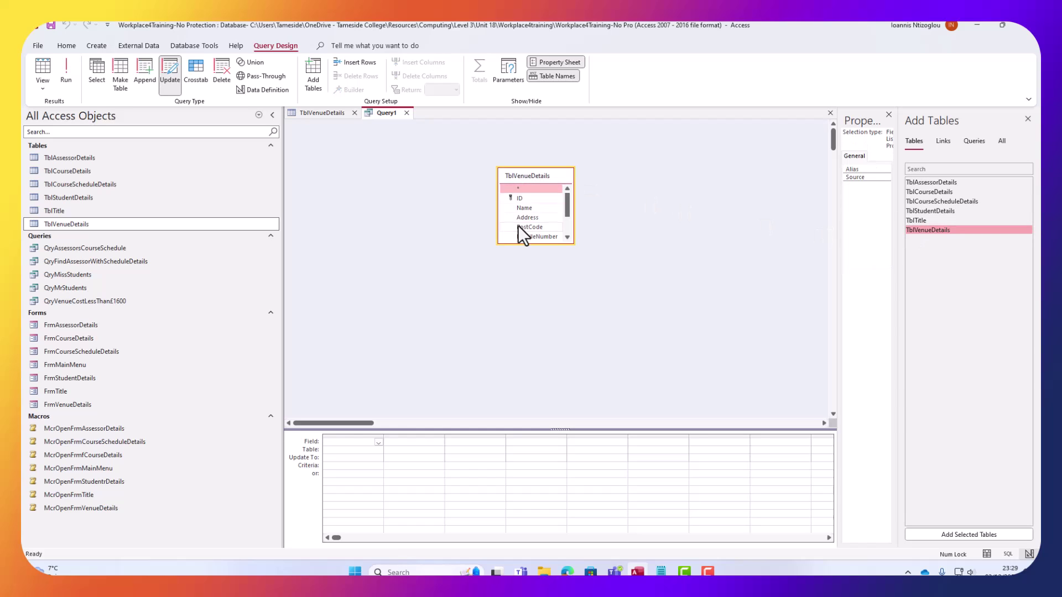
pyautogui.moveTo(521, 243); pyautogui.dragTo(525, 314)
# - Add the Name, Address, PostCode, MobileNumber, EmailAddress and Cost fields to the design grid
pyautogui.doubleClick(529, 176)
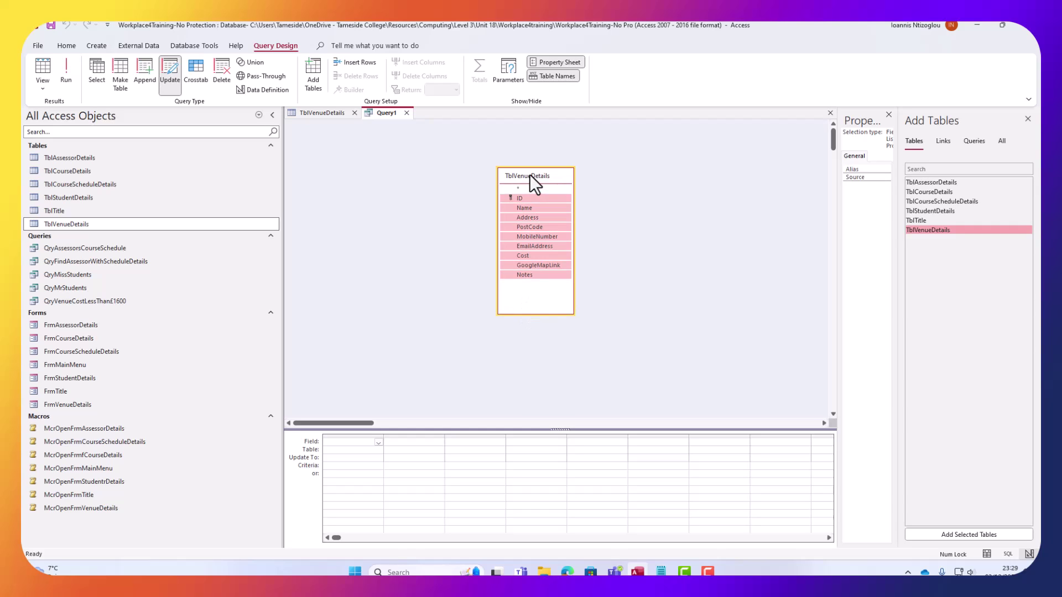
pyautogui.moveTo(517, 200)
pyautogui.mouseDown()
pyautogui.moveTo(347, 455)
pyautogui.moveTo(509, 241)
pyautogui.moveTo(509, 209)
pyautogui.moveTo(523, 199)
pyautogui.mouseUp()
pyautogui.click(523, 217)
pyautogui.click(523, 209)
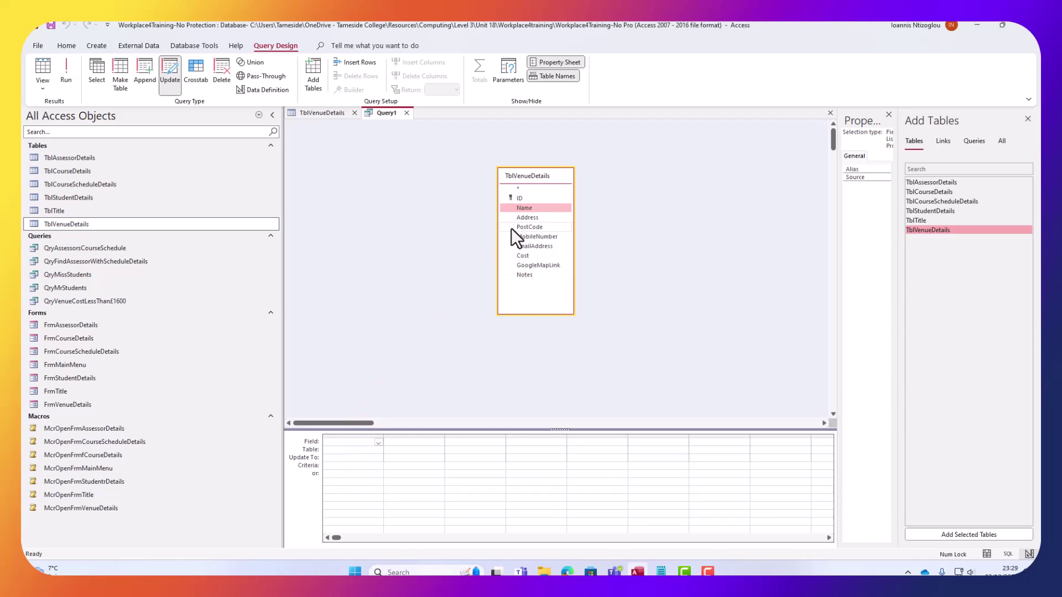
pyautogui.doubleClick(523, 209)
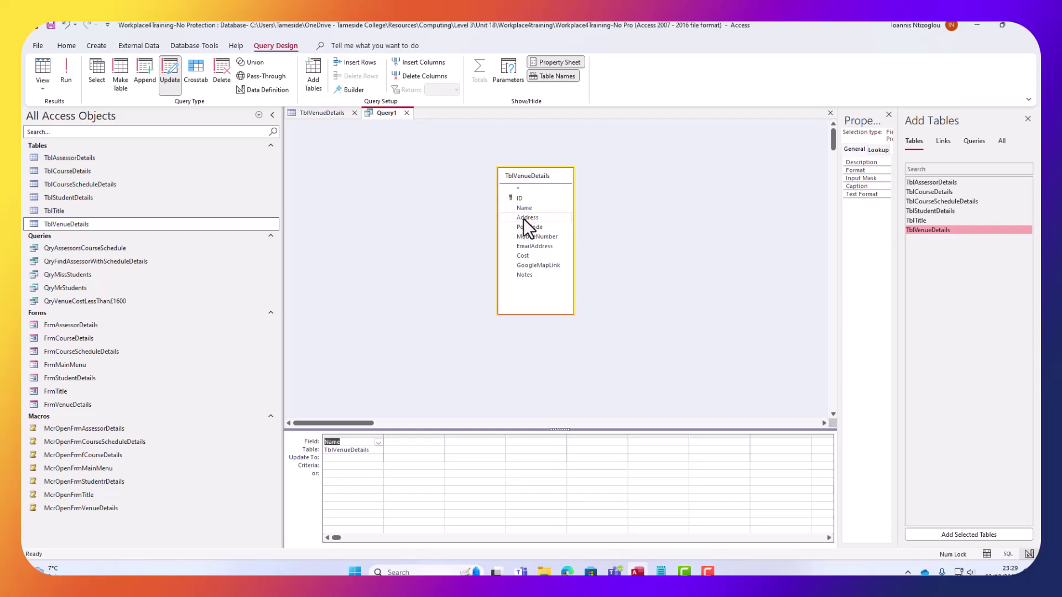
pyautogui.doubleClick(523, 218)
pyautogui.click(522, 230)
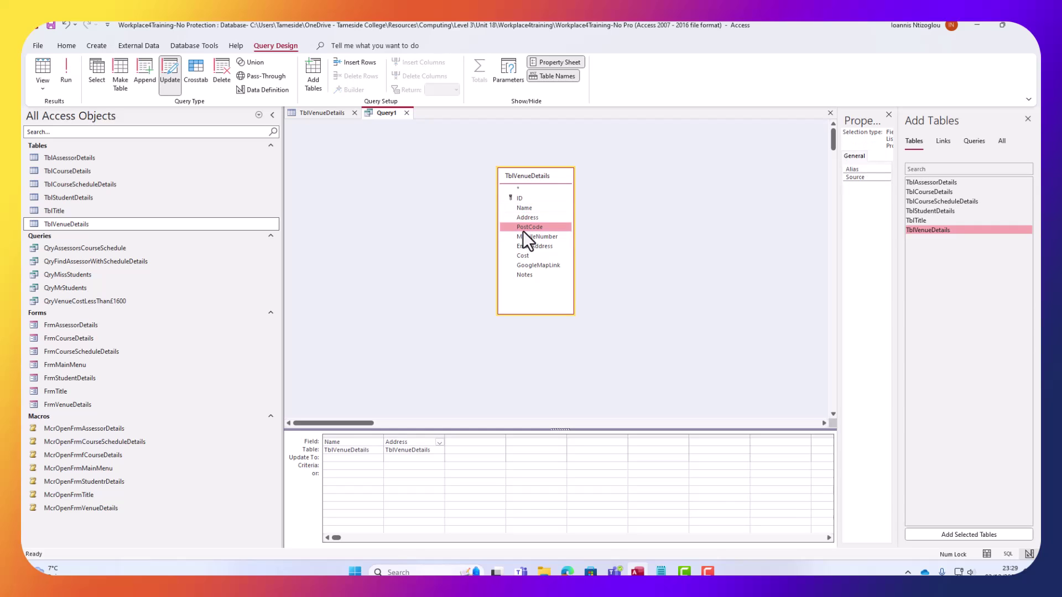
pyautogui.doubleClick(525, 229)
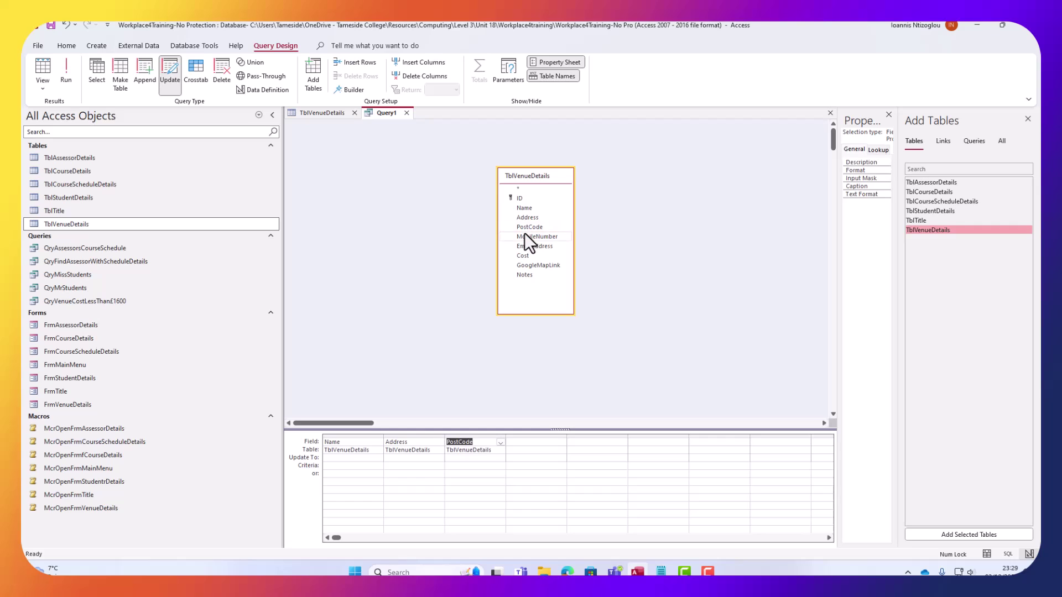
pyautogui.doubleClick(525, 238)
pyautogui.doubleClick(526, 244)
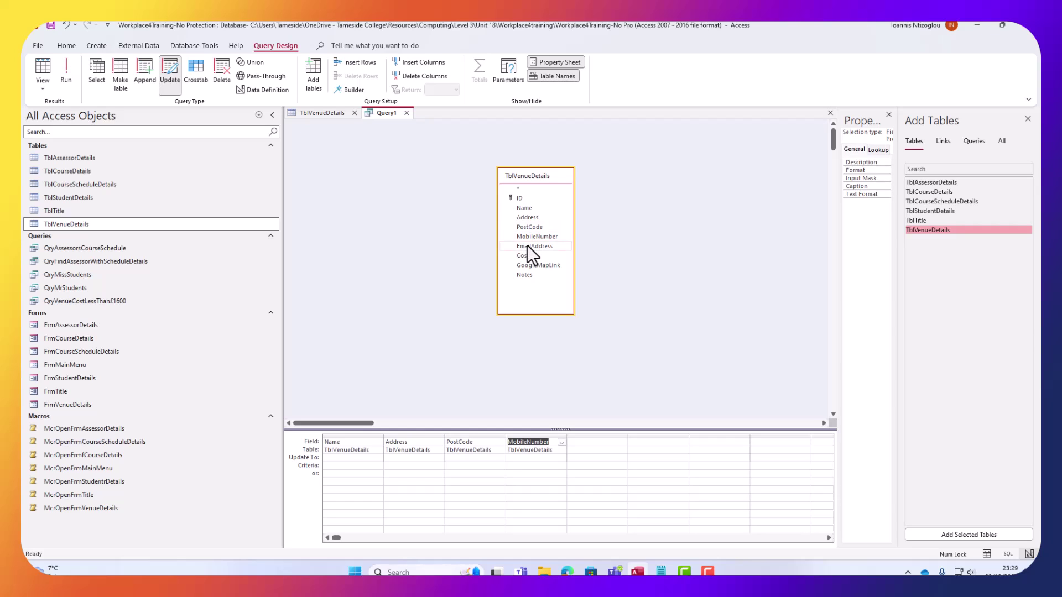
pyautogui.doubleClick(527, 257)
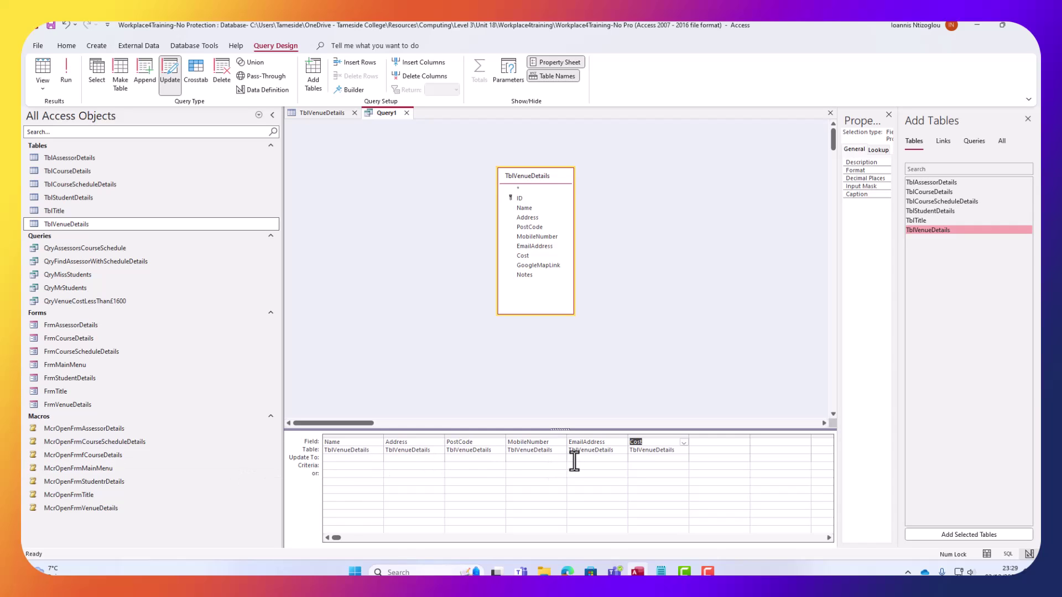
# - Enter [Cost]-([Cost]*0.2) in the Update To row under the Cost field
pyautogui.click(639, 459)
pyautogui.write('[Cps')
pyautogui.write('ost')
pyautogui.write(']')
pyautogui.write('ost')
pyautogui.write(']*')
pyautogui.write('0.2)')
pyautogui.moveTo(648, 459); pyautogui.dragTo(664, 463)
# - Save the new update query under the name QryRemove20%
pyautogui.click(52, 25)
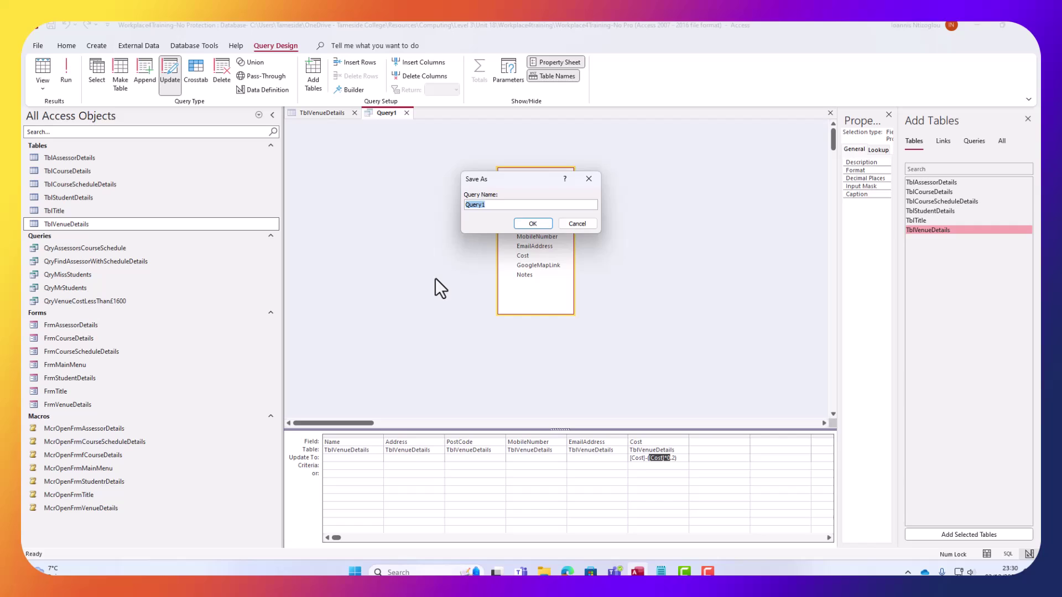
pyautogui.write('QryRemove20%')
pyautogui.click(530, 221)
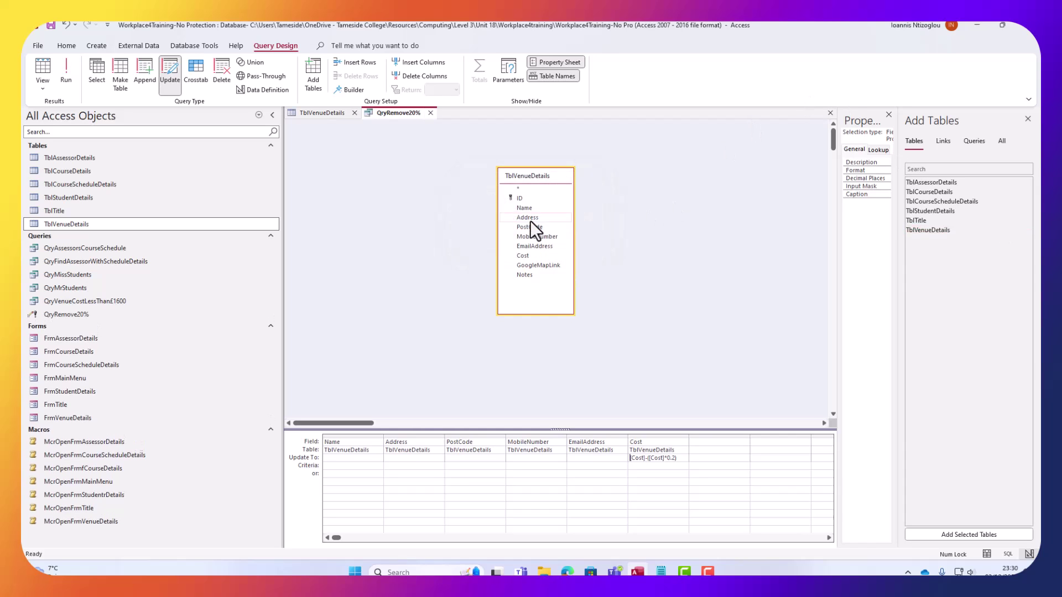
pyautogui.click(429, 113)
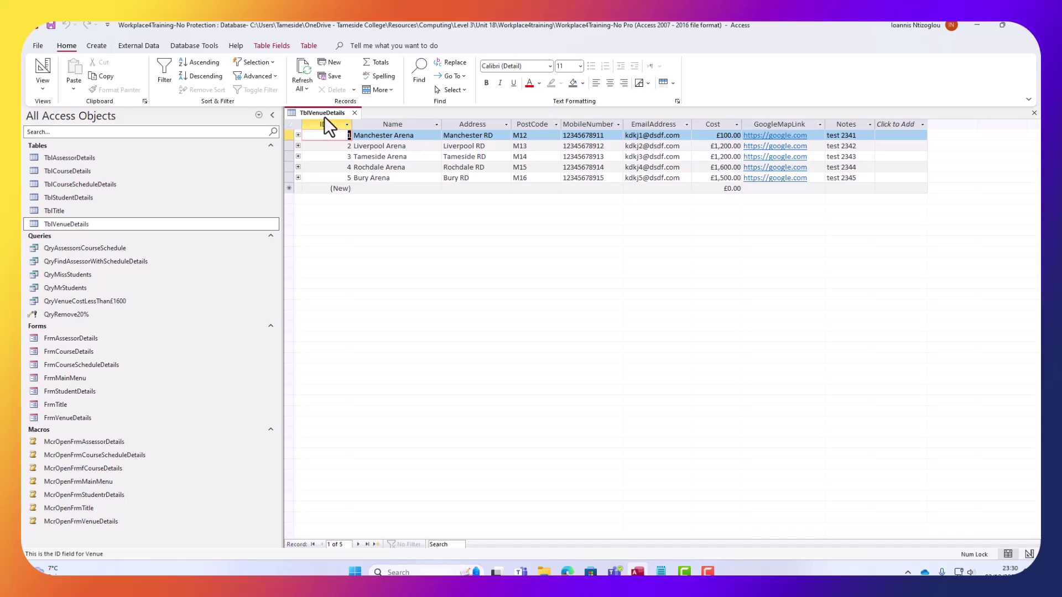
pyautogui.click(713, 146)
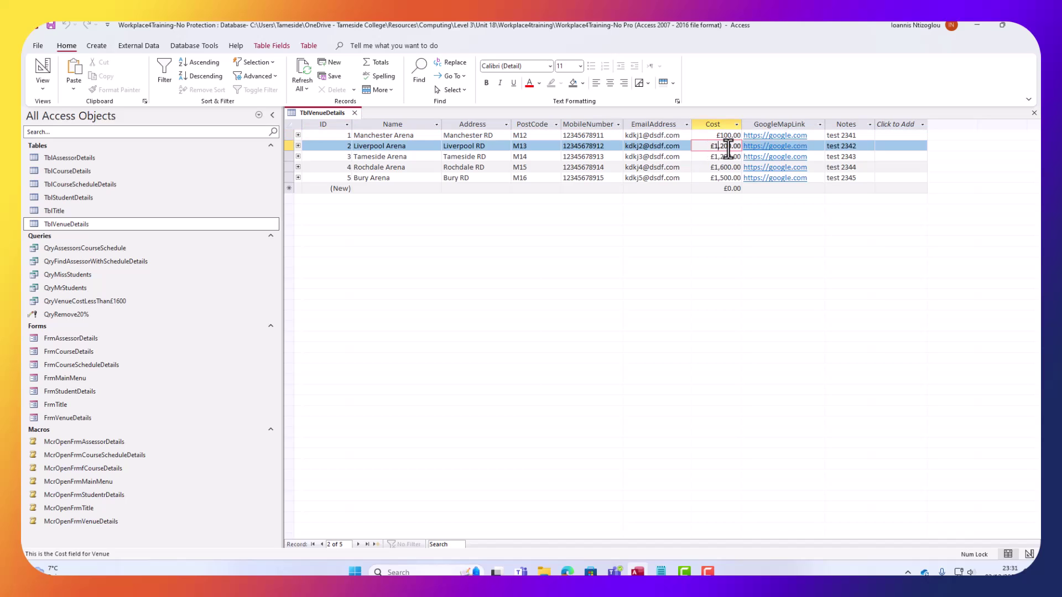
pyautogui.click(723, 170)
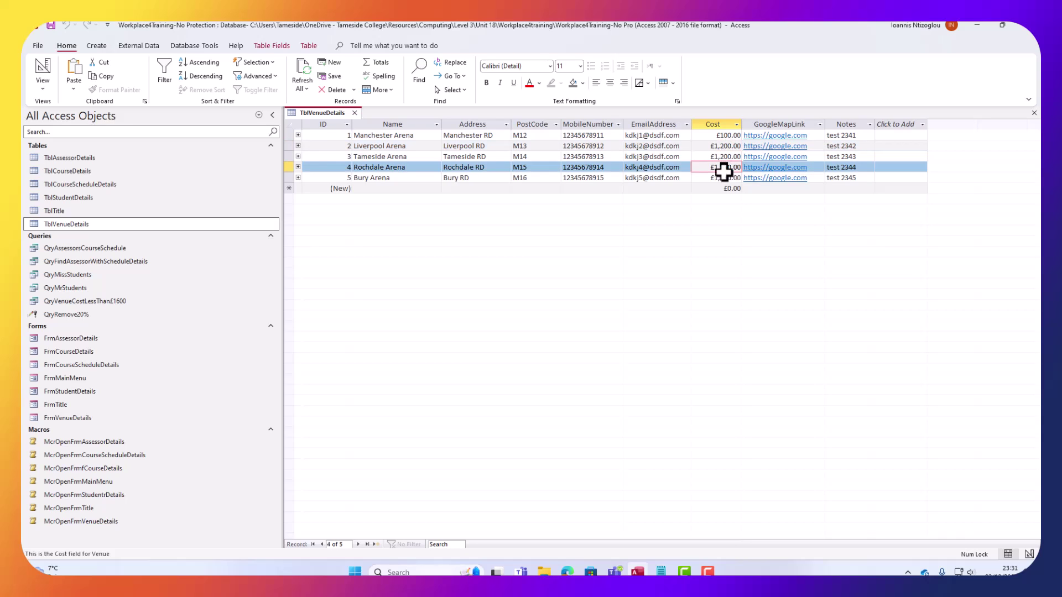
pyautogui.click(724, 177)
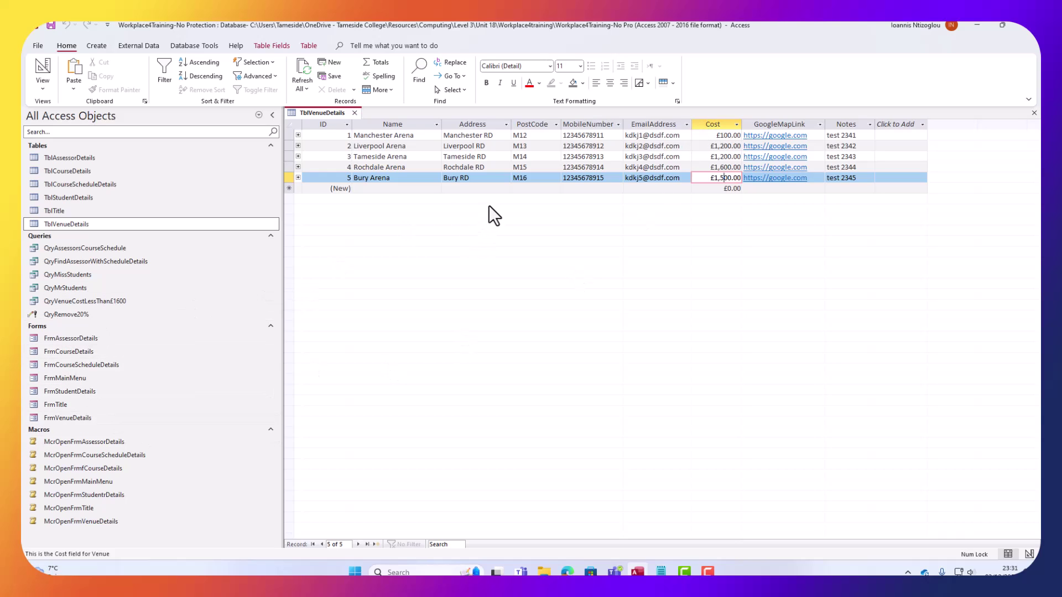
pyautogui.click(497, 180)
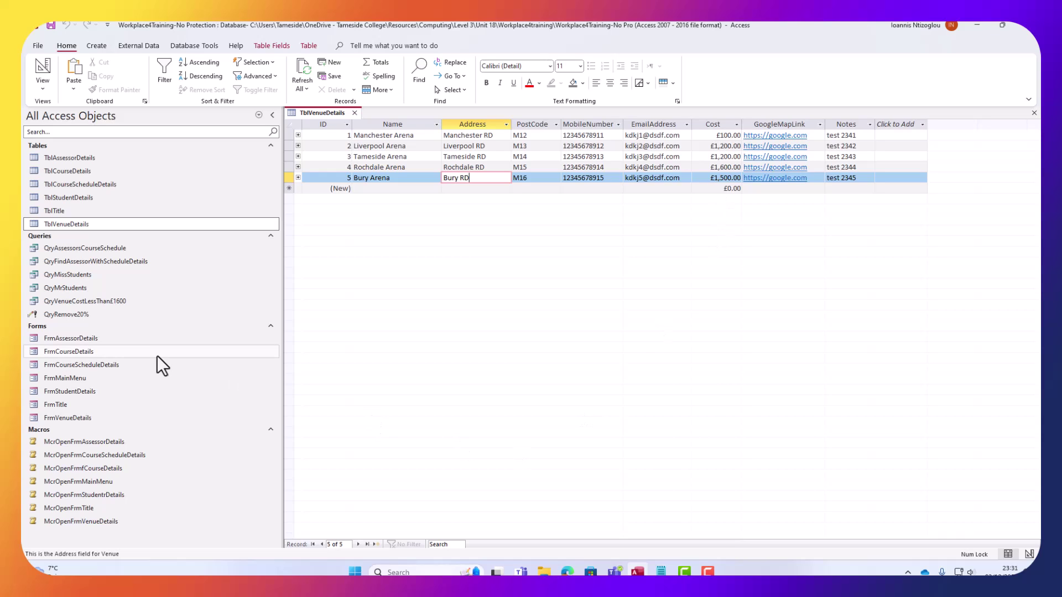
# - Run QryRemove20% and confirm both prompts, cutting costs to £80.00–£1,280.00
pyautogui.doubleClick(66, 314)
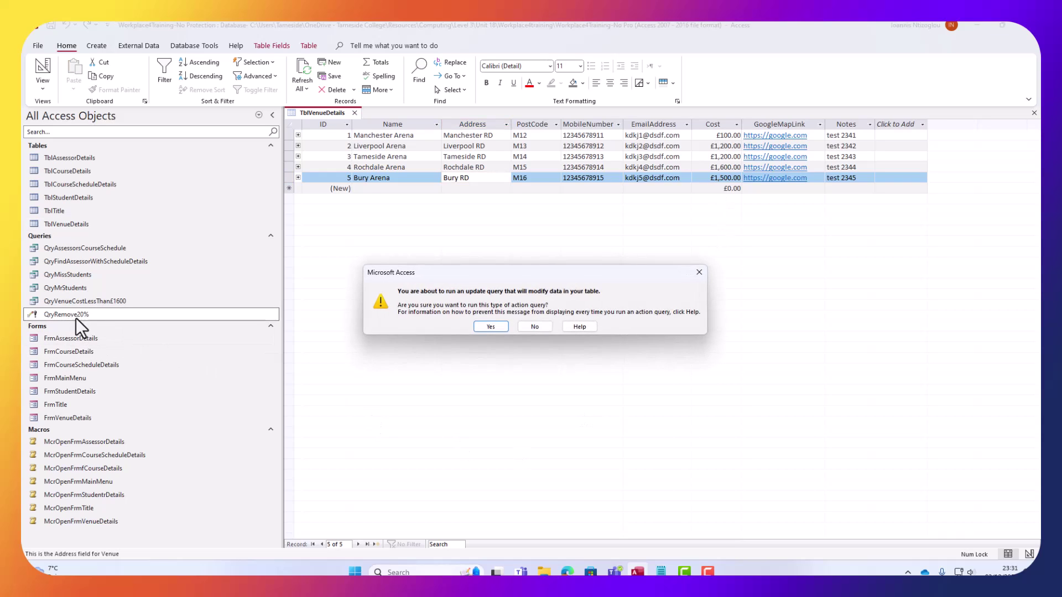
pyautogui.click(480, 324)
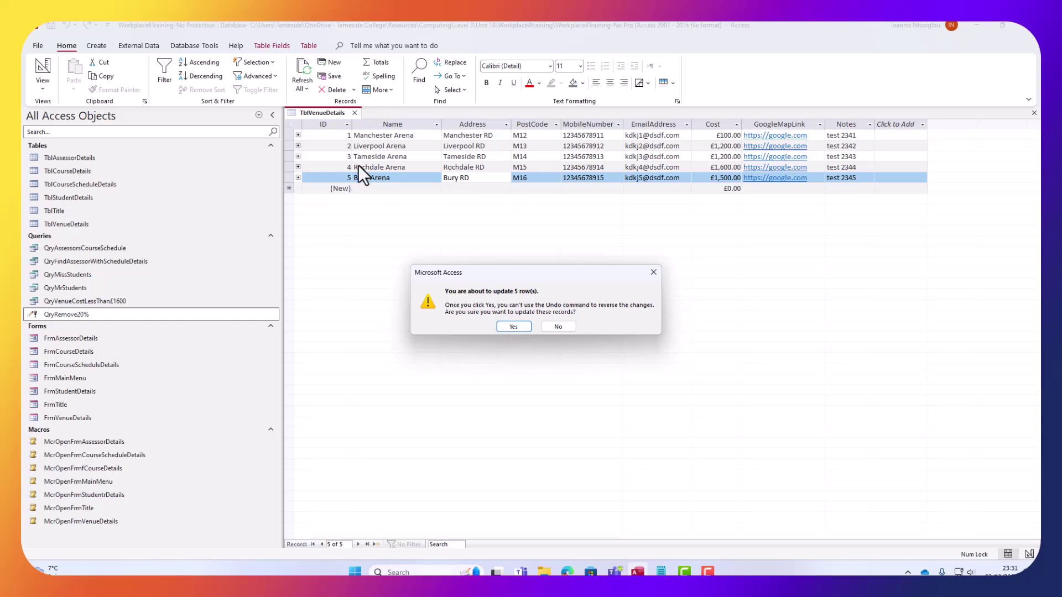
pyautogui.click(513, 327)
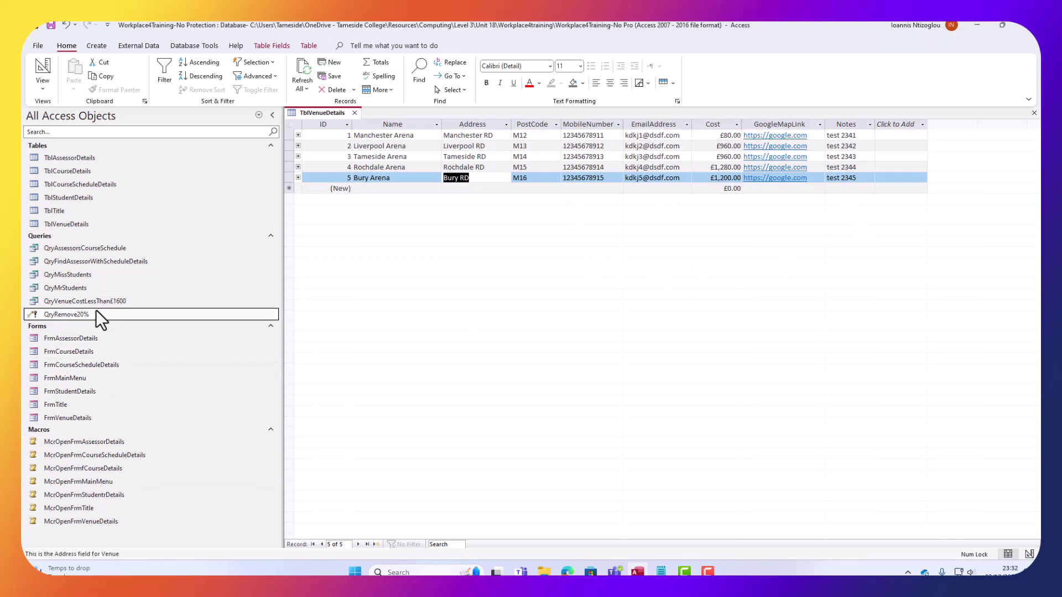
# - Copy the QryRemove20% query and paste a duplicate of it
pyautogui.rightClick(78, 313)
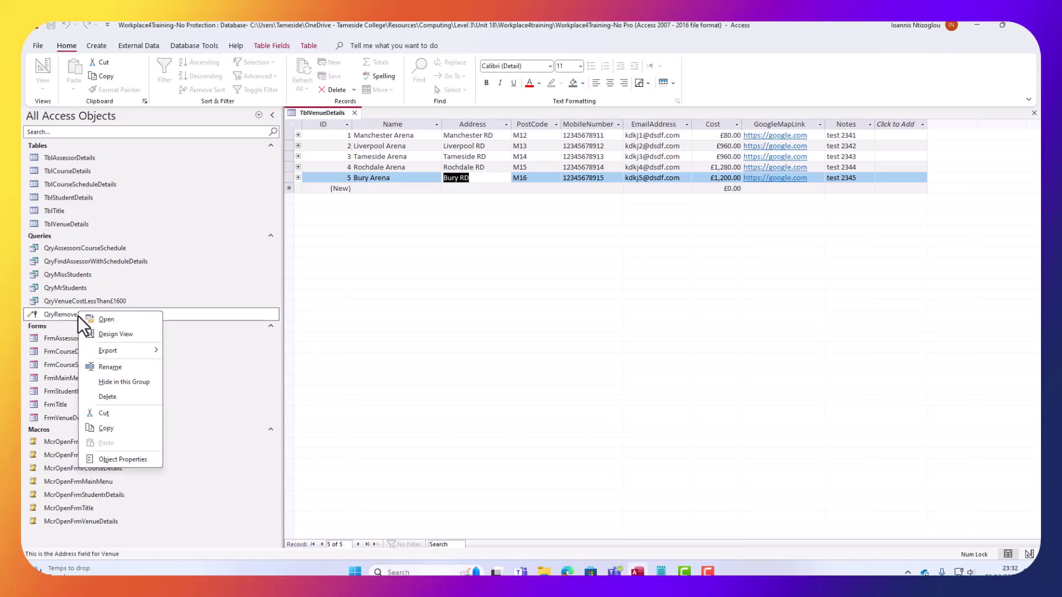
pyautogui.click(107, 431)
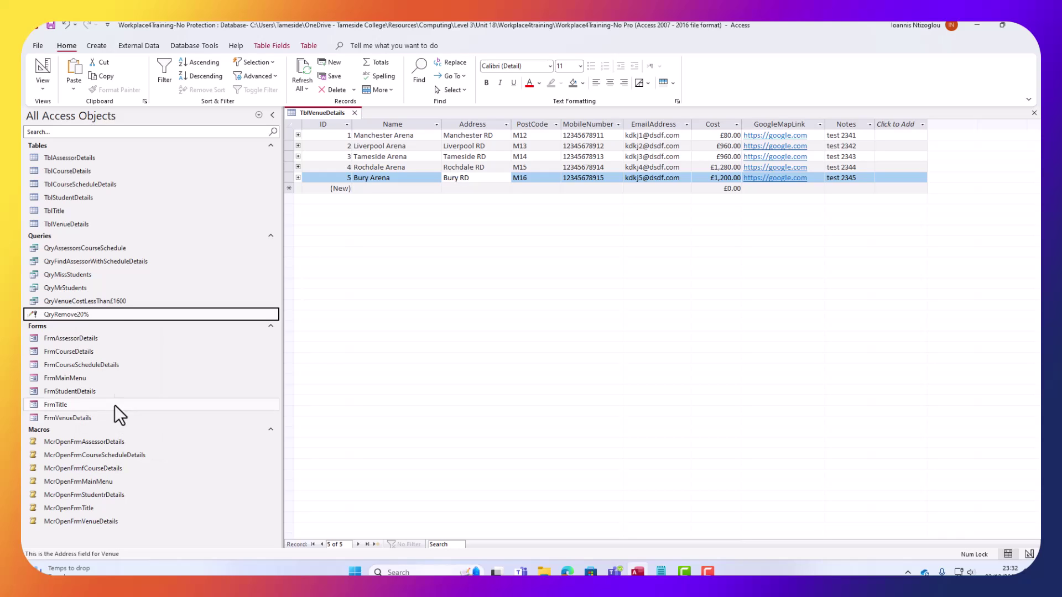
pyautogui.hotkey('ctrl', 'v')
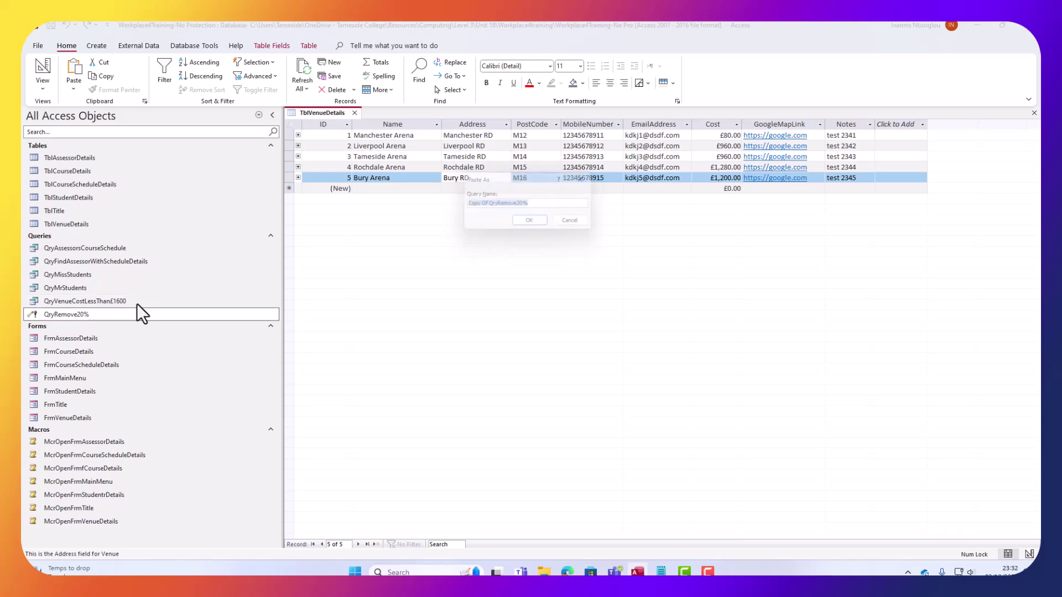
# - Name the pasted copy QryAdd10% and confirm
pyautogui.click(486, 206)
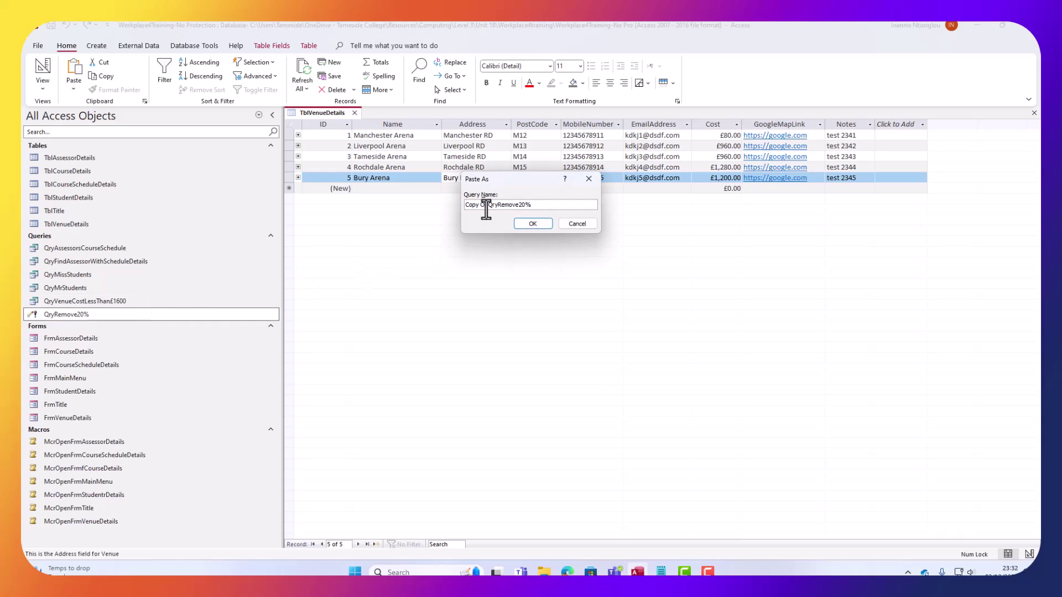
pyautogui.moveTo(486, 206); pyautogui.dragTo(367, 204)
pyautogui.press('BackSpace')
pyautogui.press('BackSpace')
pyautogui.press('BackSpace')
pyautogui.press('BackSpace')
pyautogui.press('BackSpace')
pyautogui.press('BackSpace')
pyautogui.press('BackSpace')
pyautogui.write('#A')
pyautogui.press('BackSpace')
pyautogui.press('BackSpace')
pyautogui.write('Add')
pyautogui.press('Delete')
pyautogui.write('1')
pyautogui.click(533, 224)
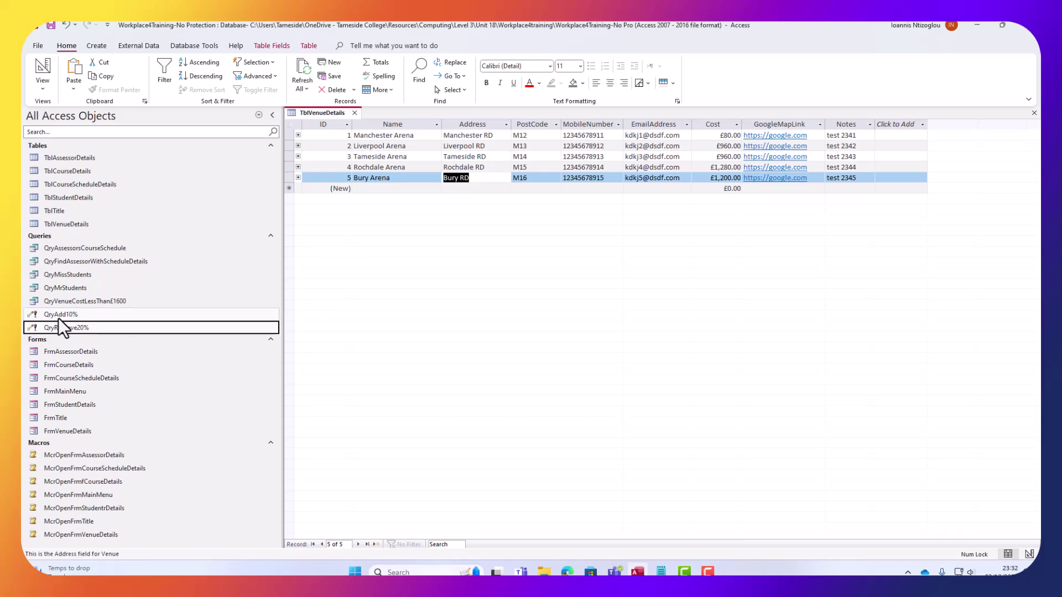
# - Change QryAdd10%'s Update To to [Cost]+([Cost]*0.1), save it, and close its design
pyautogui.rightClick(61, 317)
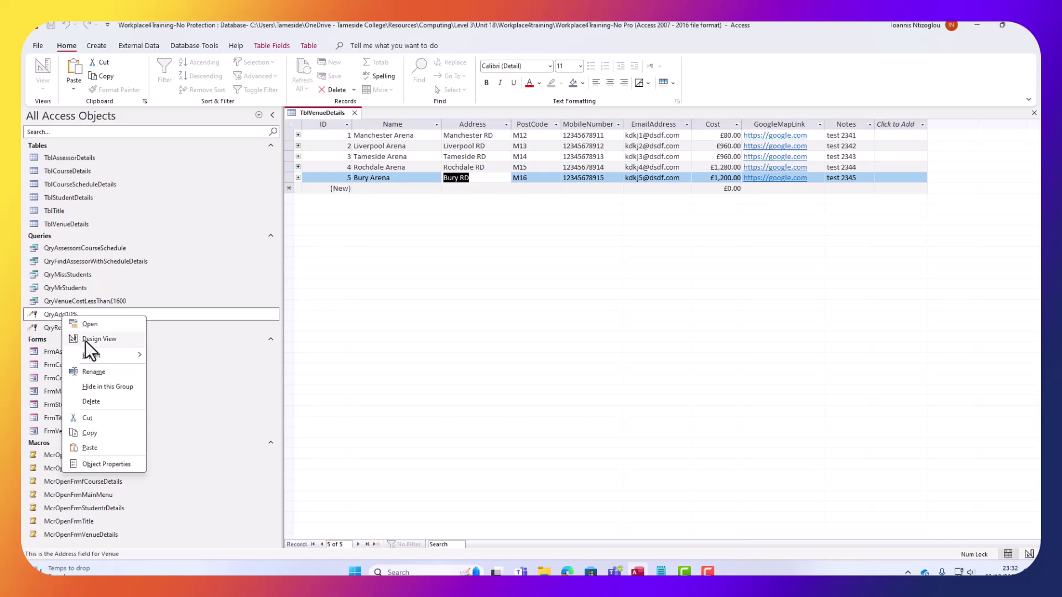
pyautogui.click(85, 339)
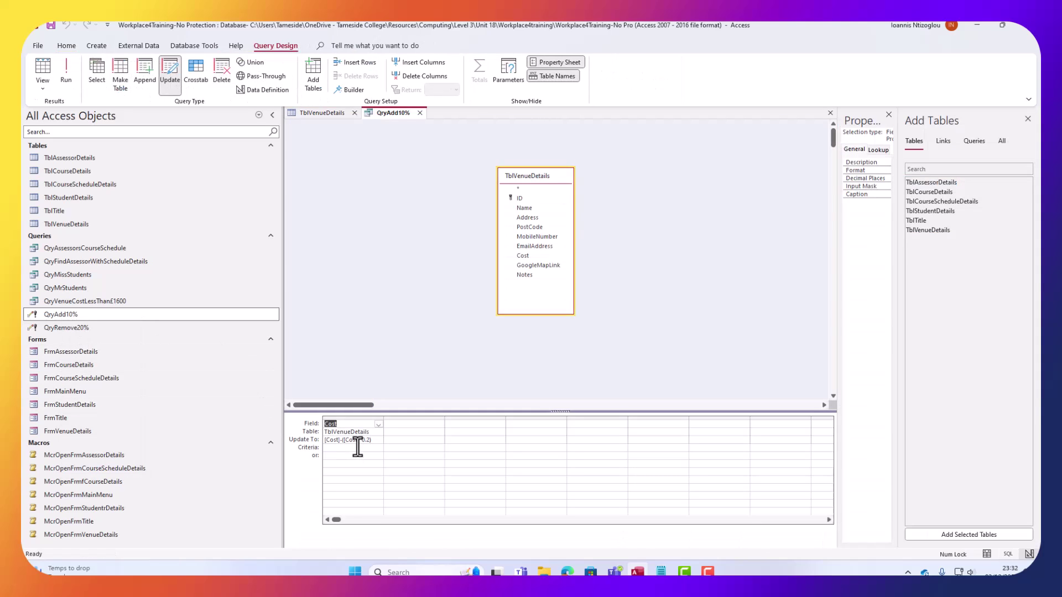
pyautogui.click(336, 441)
pyautogui.press('BackSpace')
pyautogui.write('+(')
pyautogui.write(')')
pyautogui.click(48, 25)
pyautogui.click(420, 113)
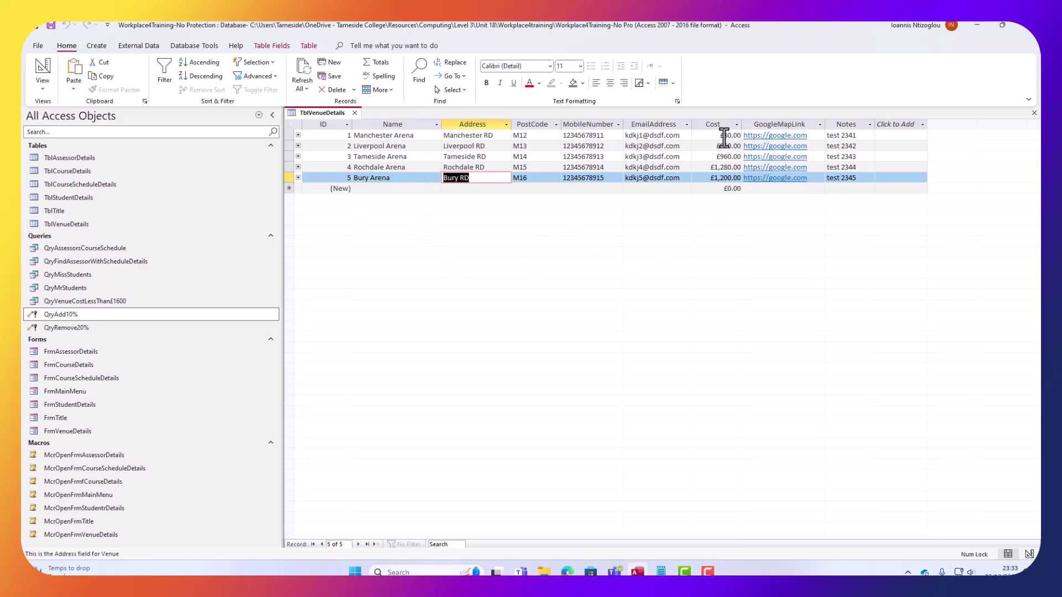
pyautogui.moveTo(722, 135); pyautogui.dragTo(729, 136)
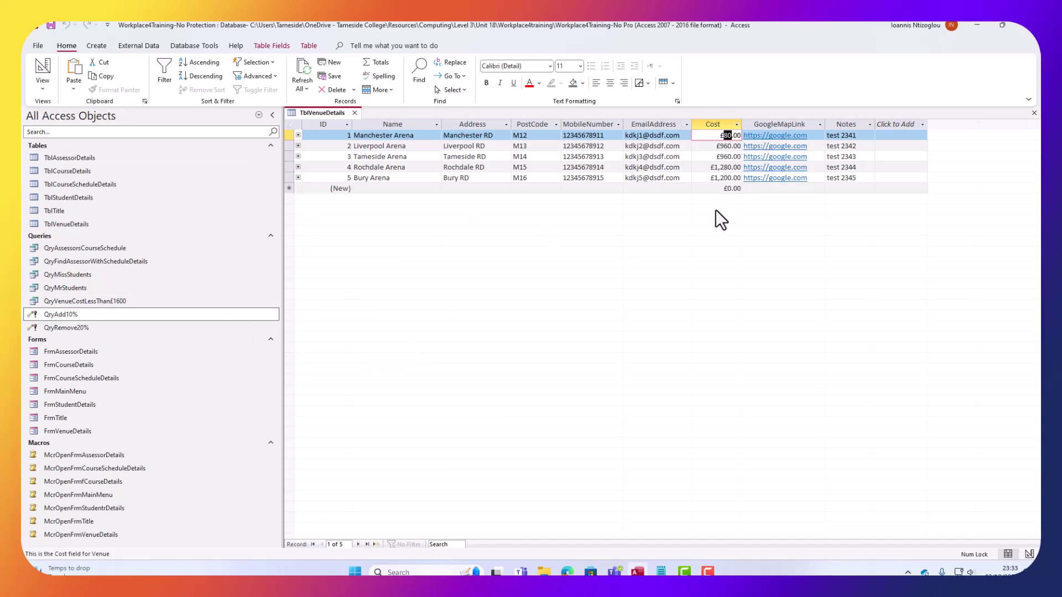
pyautogui.click(720, 137)
# - Run QryAdd10% and confirm both prompts, raising costs to £88.00–£1,408.00
pyautogui.click(45, 316)
pyautogui.doubleClick(46, 317)
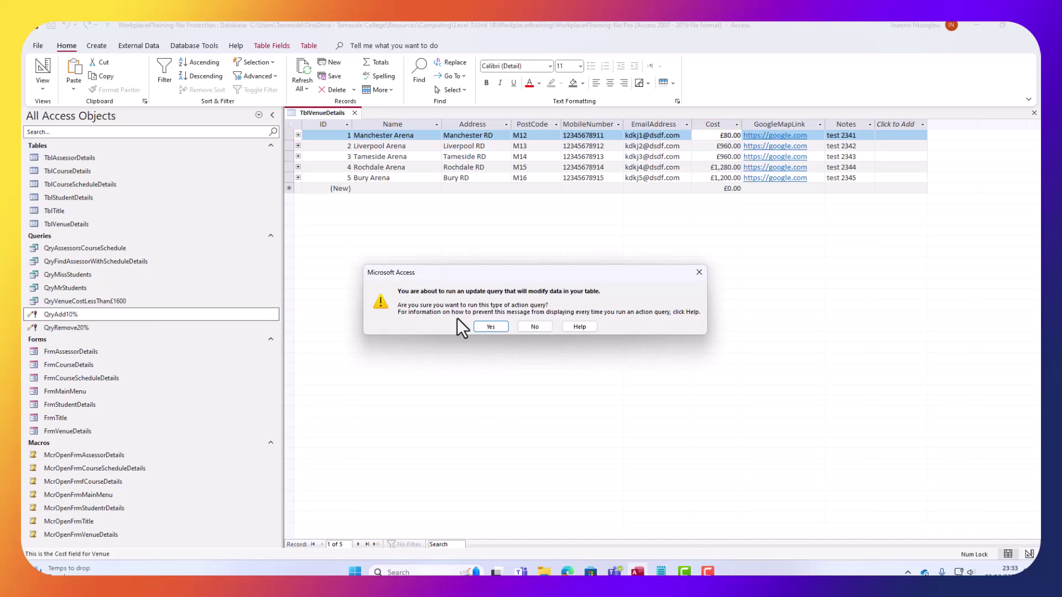
pyautogui.click(484, 326)
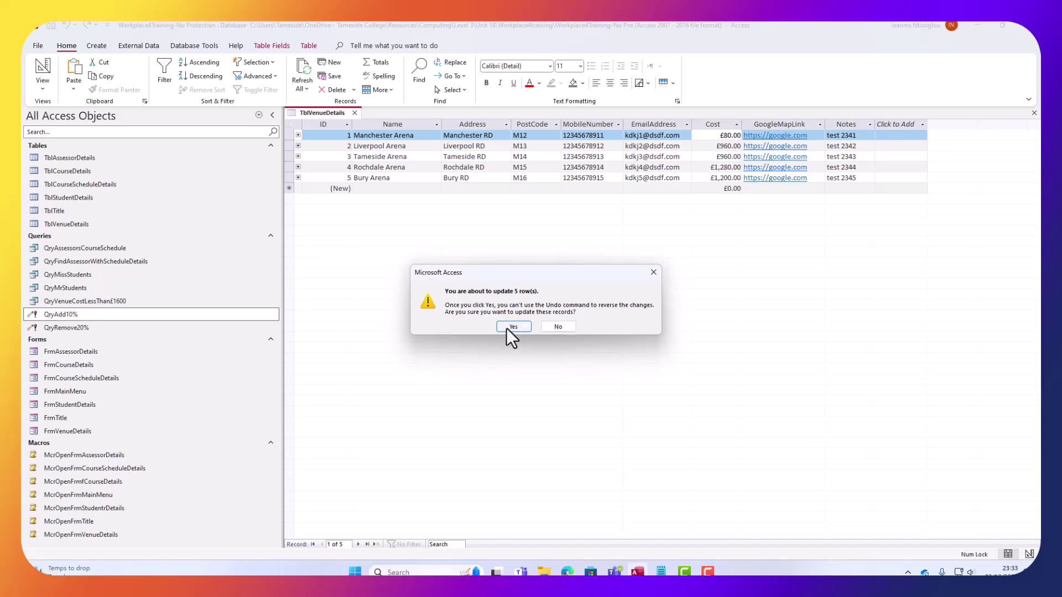
pyautogui.click(513, 327)
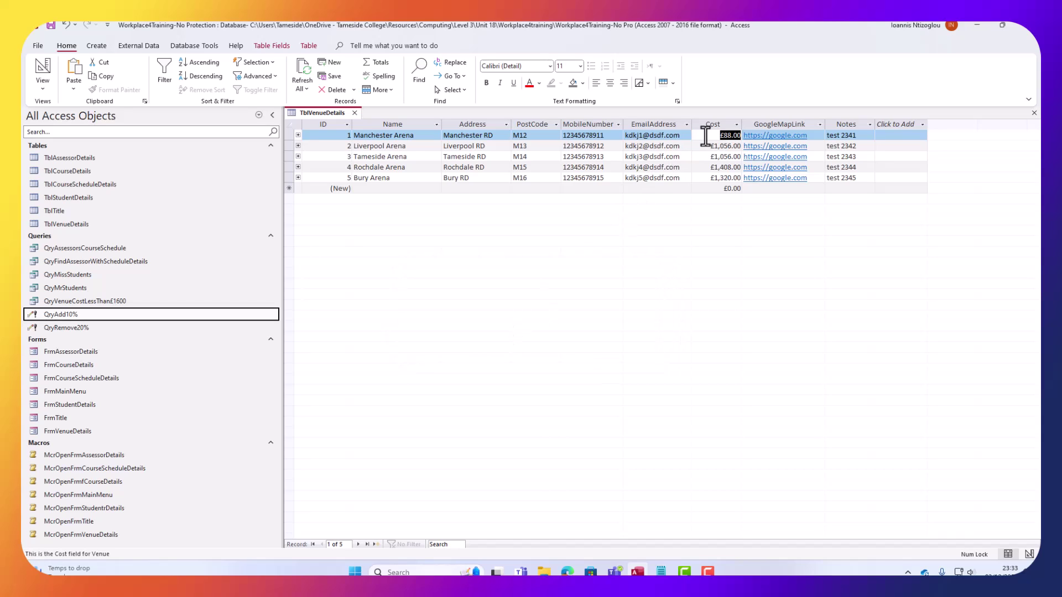